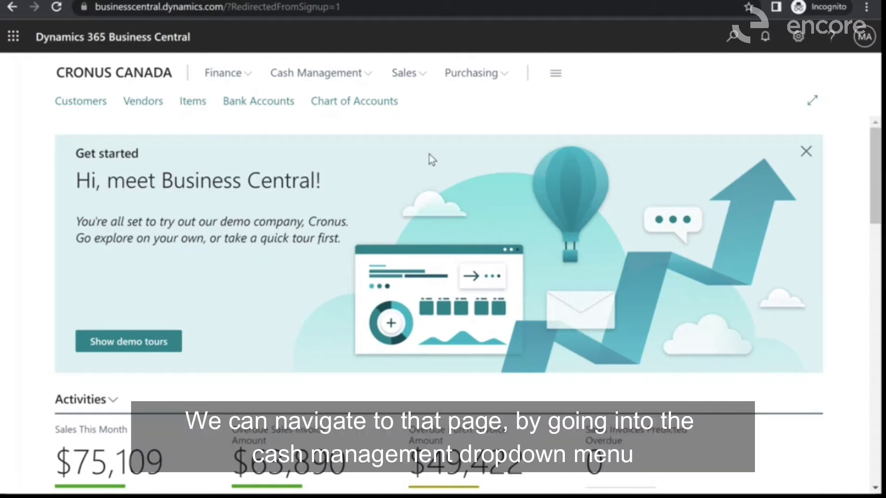
Step: Go to Cash Management's Payment Journals and open the GENERAL batch
click(365, 79)
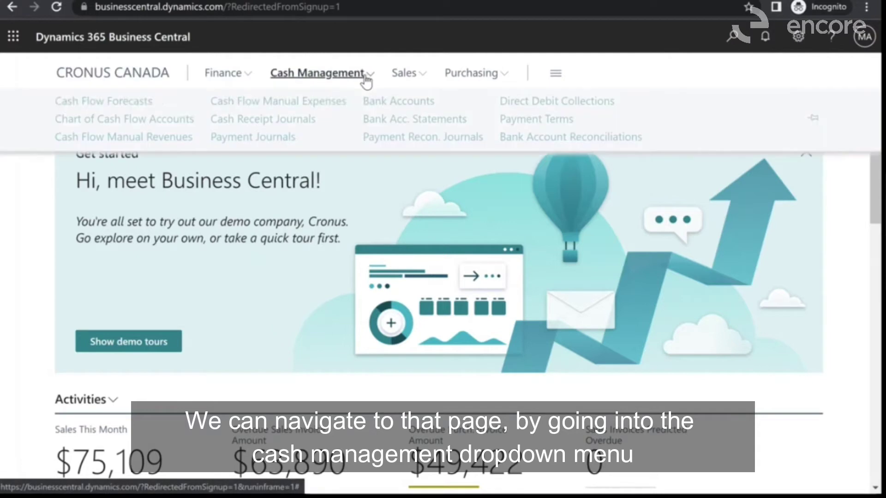
click(263, 137)
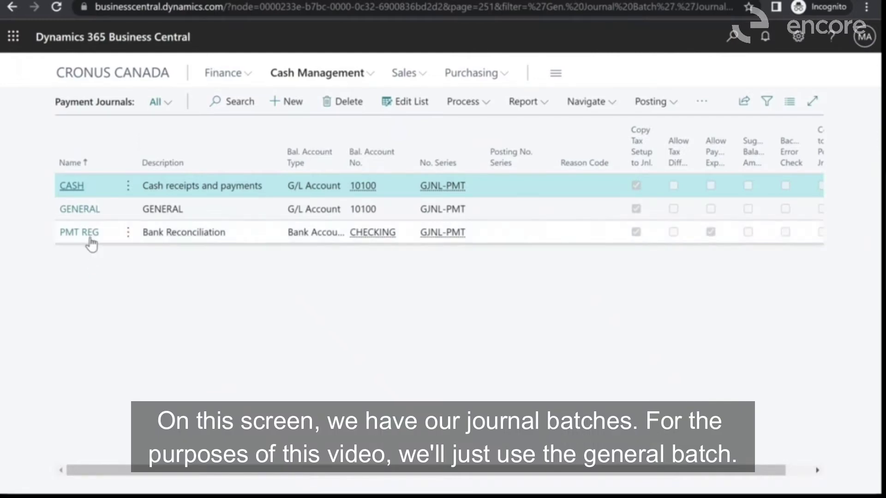
click(88, 213)
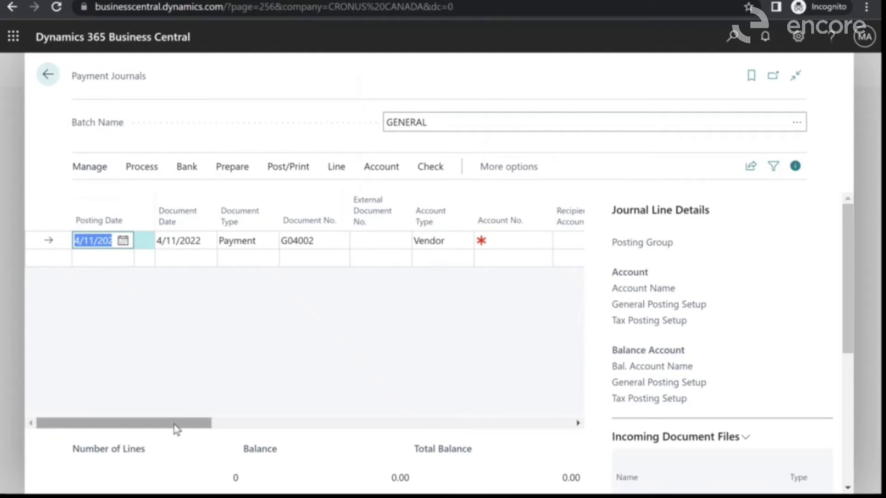
Step: Select vendor 10000 Fabrikam, Inc. and enter a payment amount of 100
drag(177, 429, 206, 425)
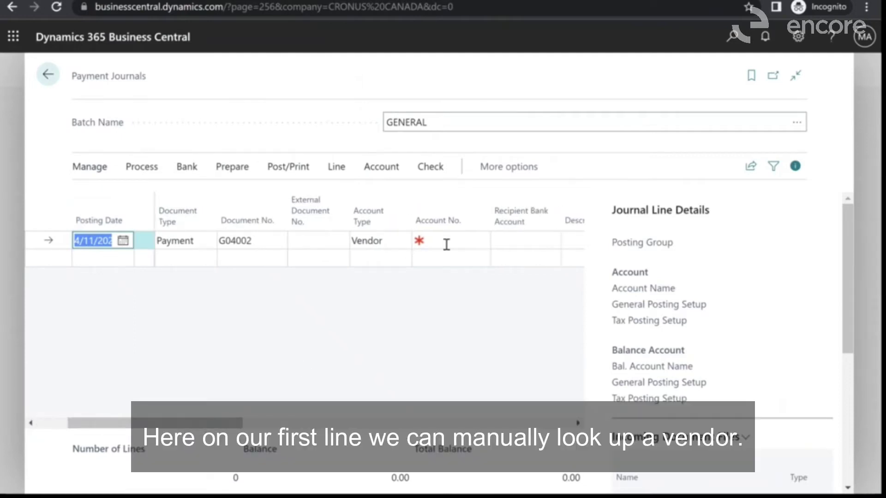
click(446, 244)
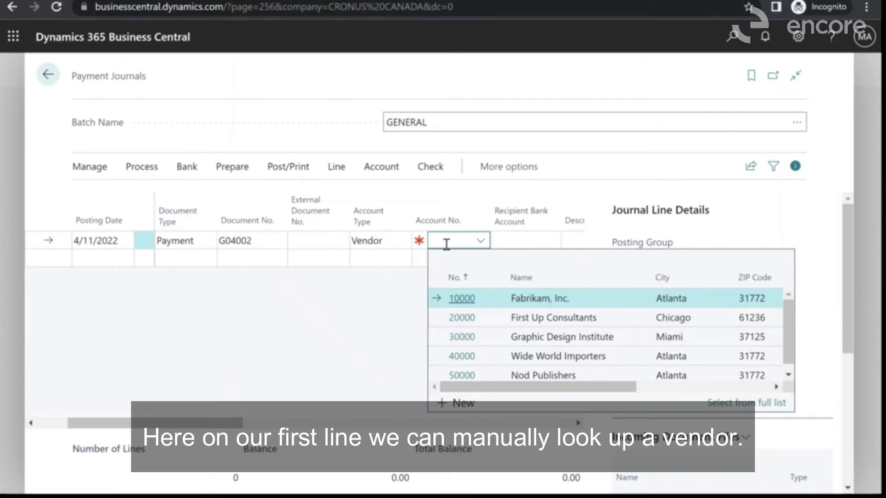
text(1000)
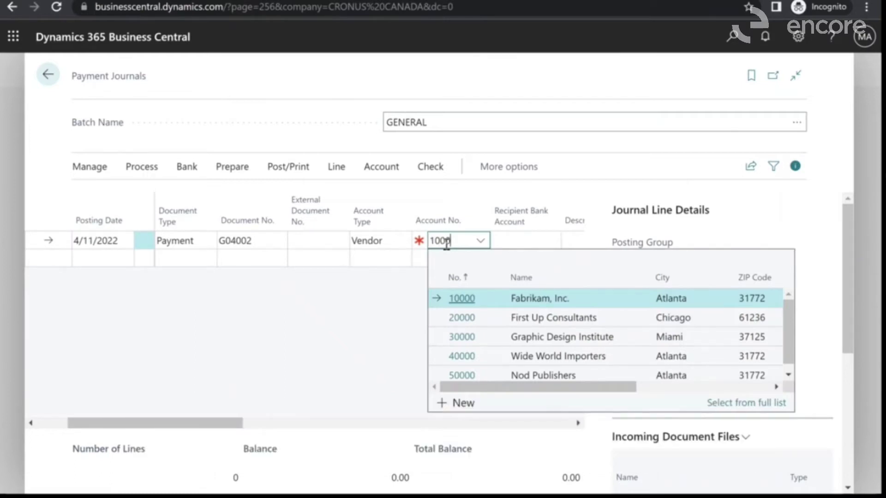
text(0)
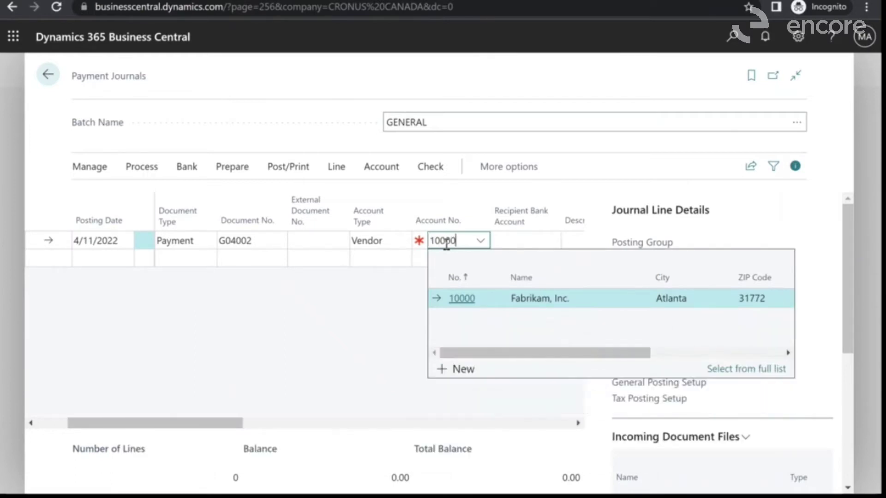
click(462, 300)
drag(217, 424, 407, 424)
click(281, 242)
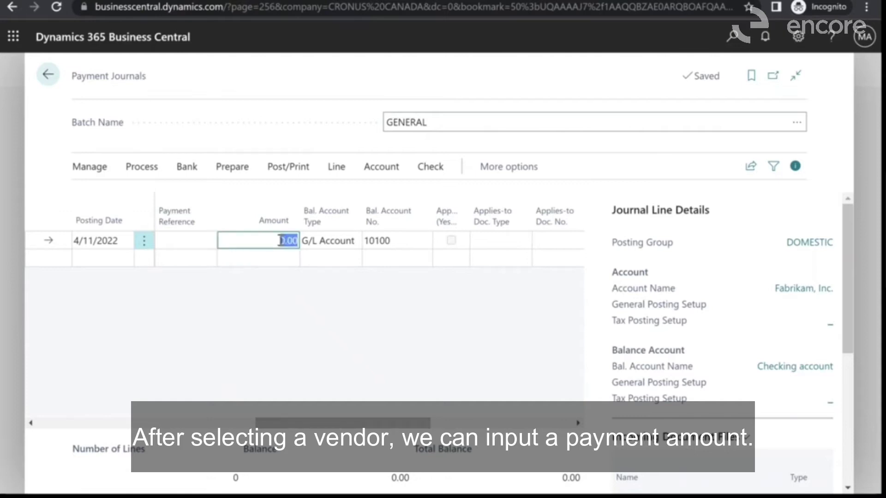
text(100)
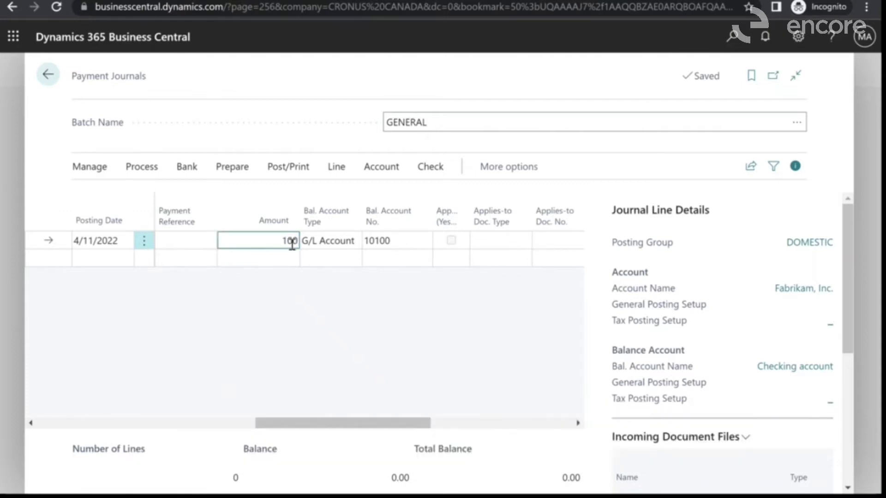
click(373, 308)
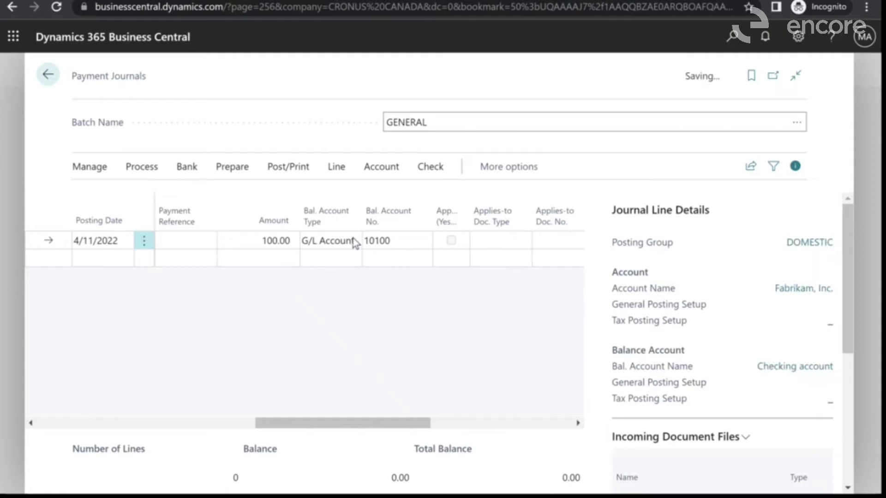
Step: Balance the payment line against Bank Account CHECKING
click(356, 244)
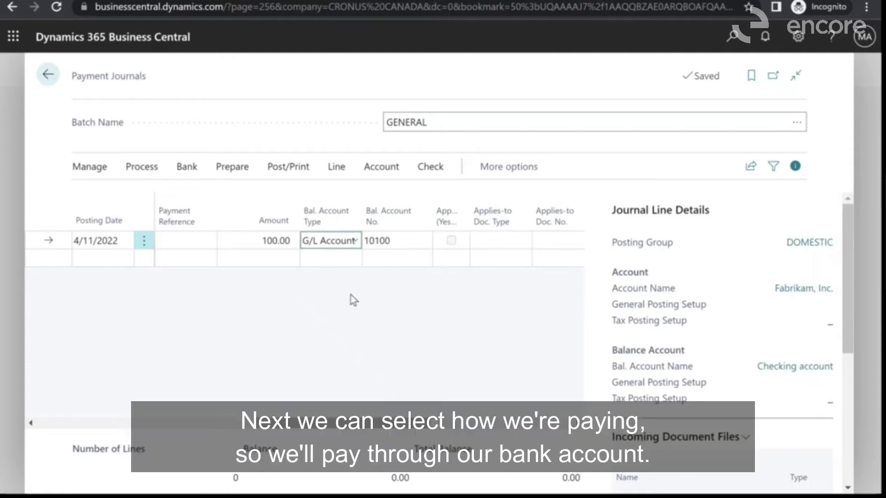
text(b)
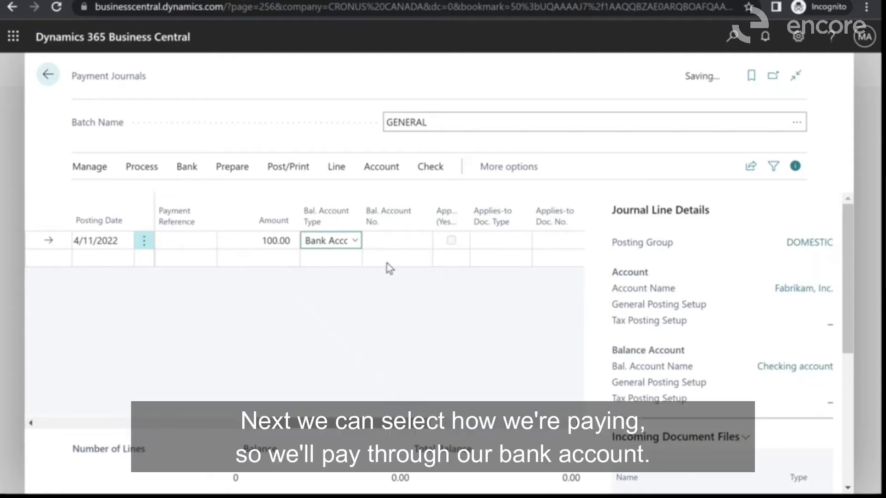
click(397, 241)
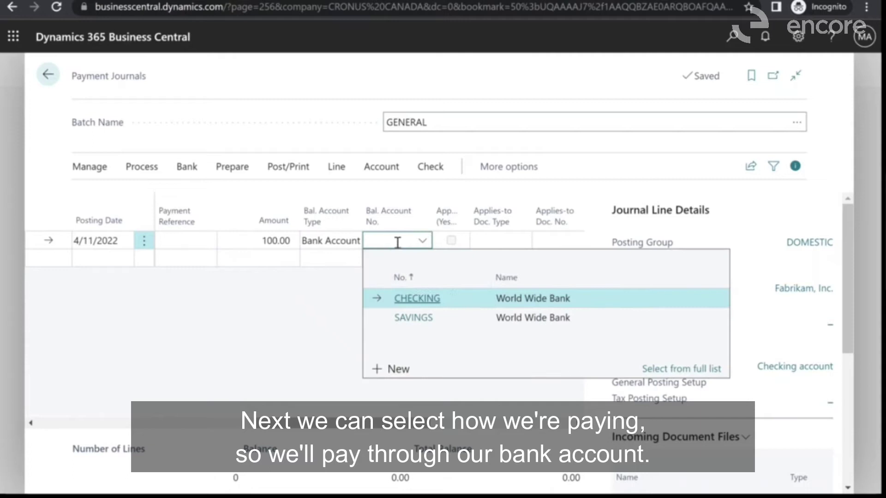
click(414, 300)
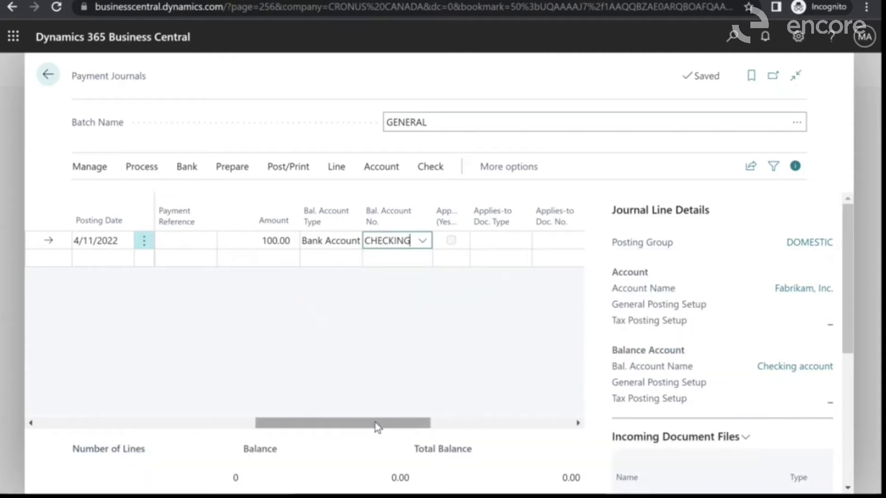
drag(375, 423, 447, 424)
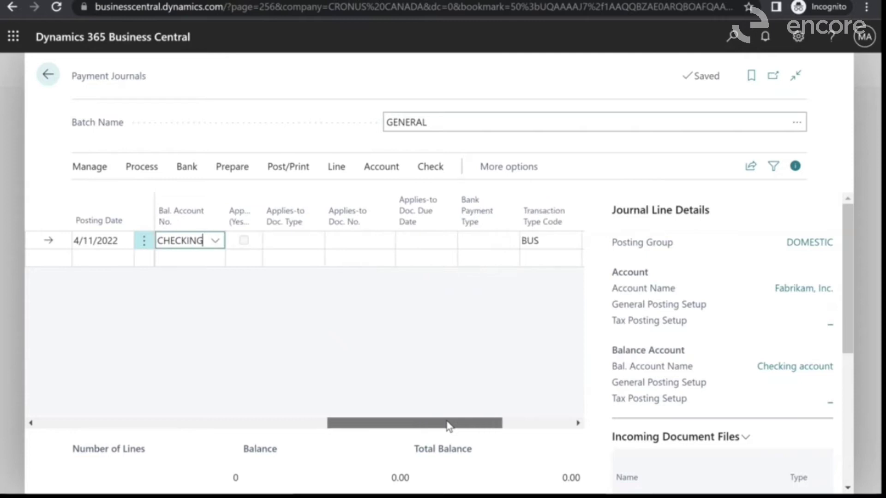
Step: Apply the Fabrikam payment to invoice 108210 from the vendor's open entries
click(370, 244)
click(308, 249)
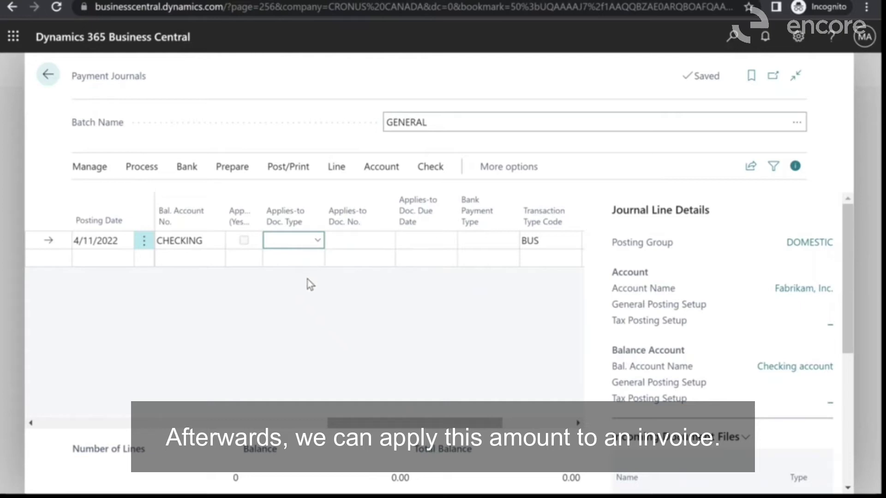
text(ice)
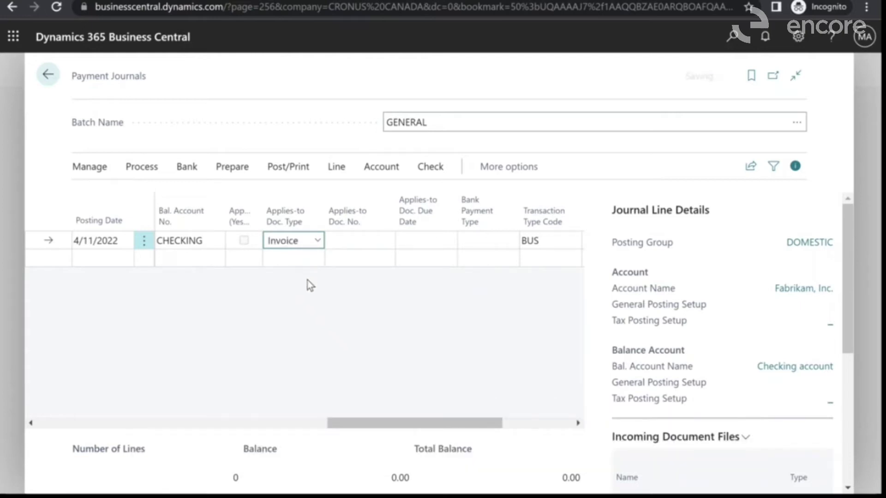
key(Tab)
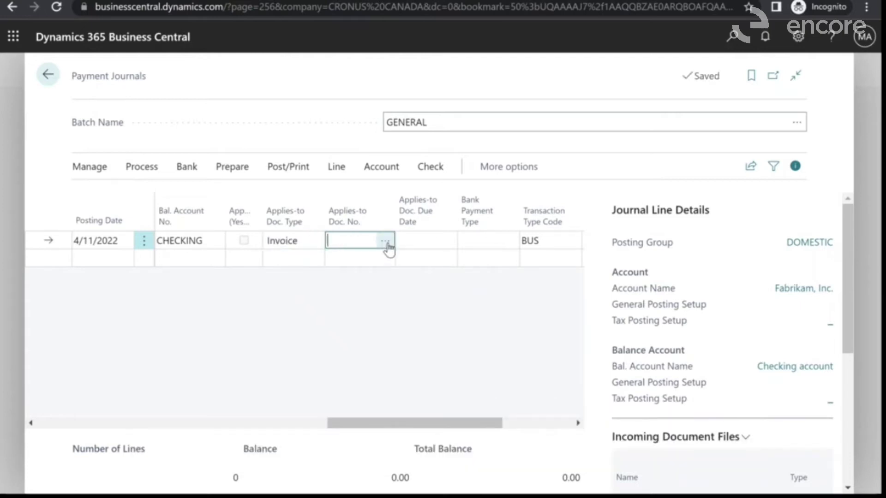
click(385, 241)
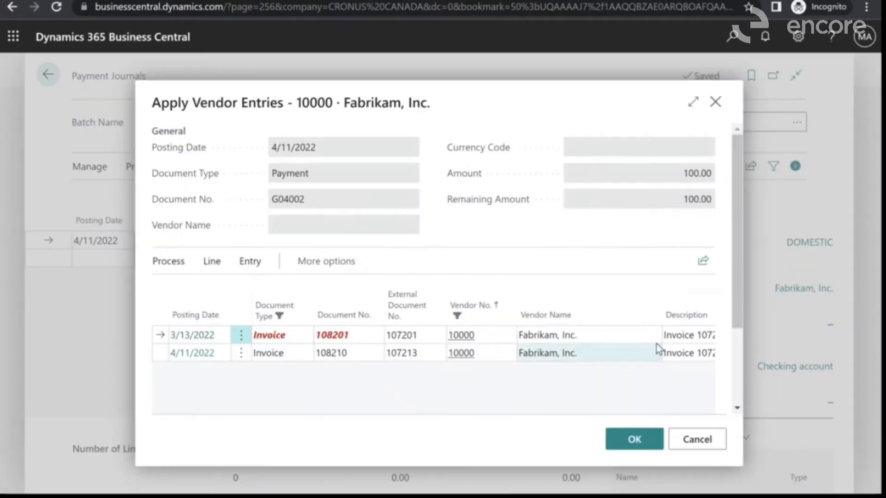
drag(736, 283, 746, 382)
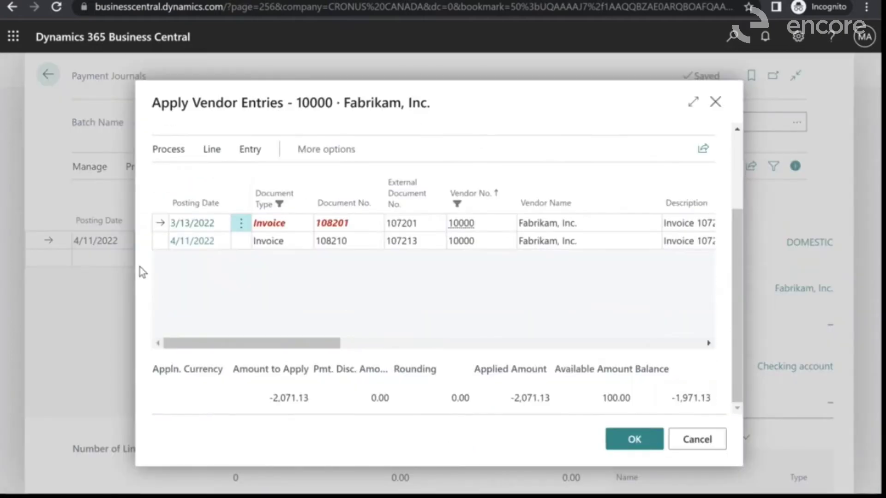
click(160, 242)
drag(282, 350, 429, 346)
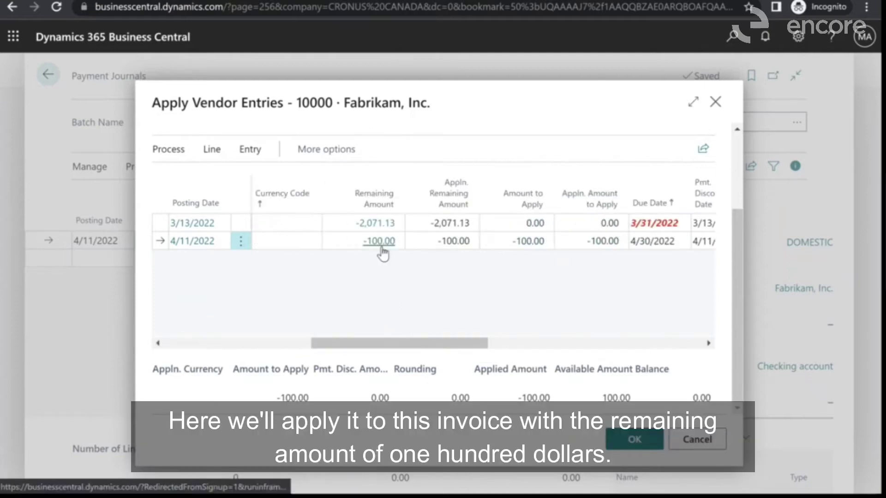
click(634, 441)
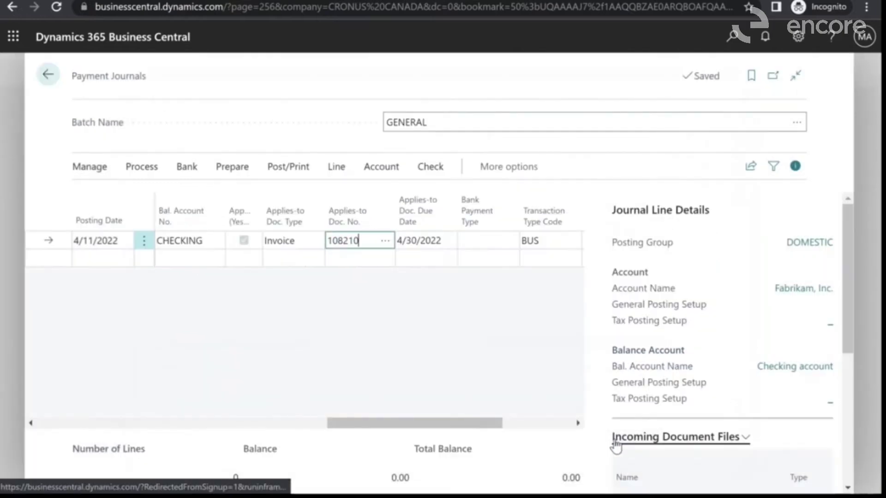
Step: Change the Fabrikam line's Bank Payment Type to Manual Check
drag(488, 426, 515, 426)
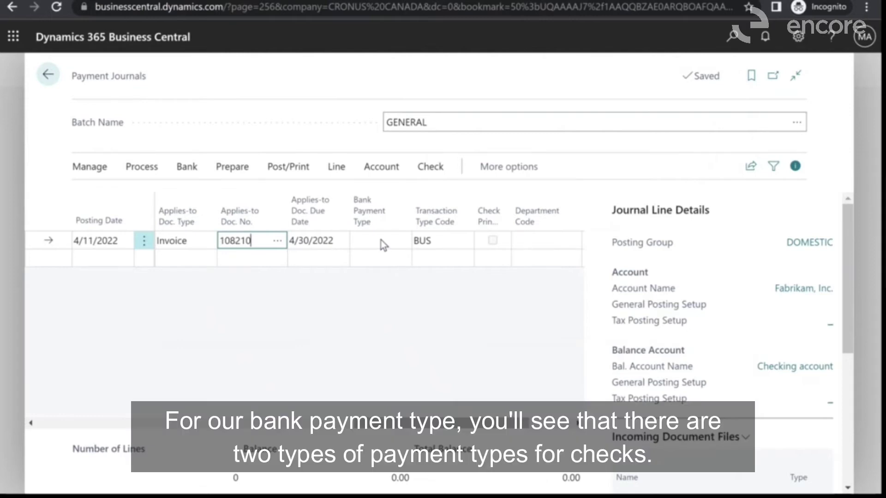
click(381, 239)
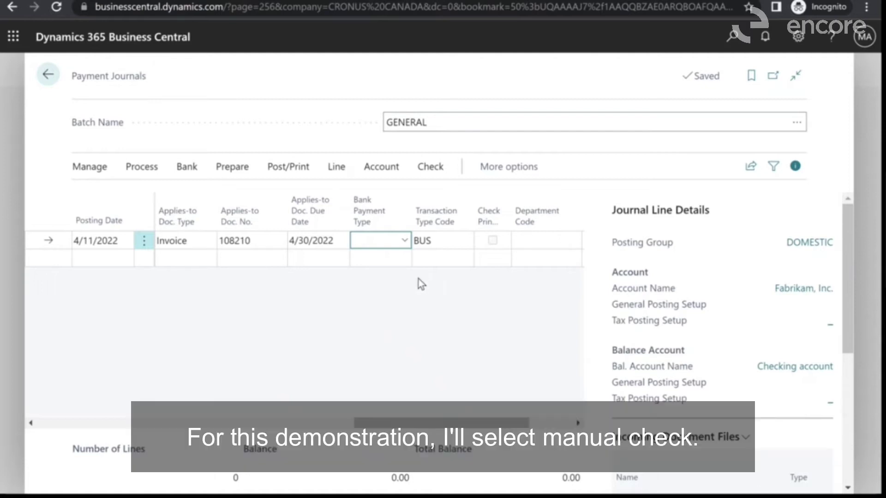
key(m)
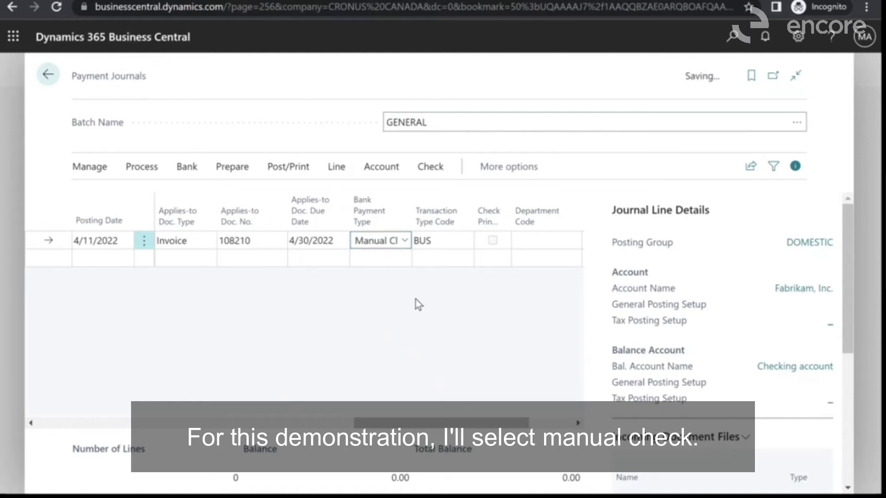
drag(437, 418, 106, 425)
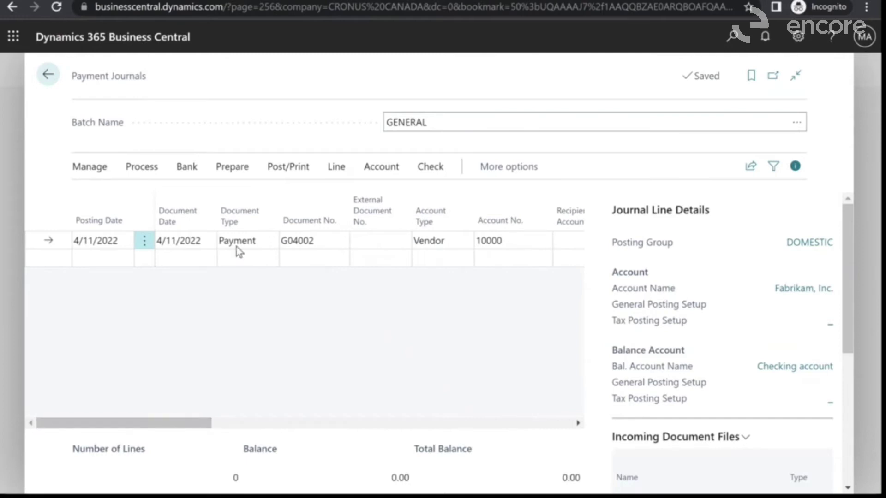
Step: Post the Fabrikam manual-check payment line and confirm the posting
click(294, 178)
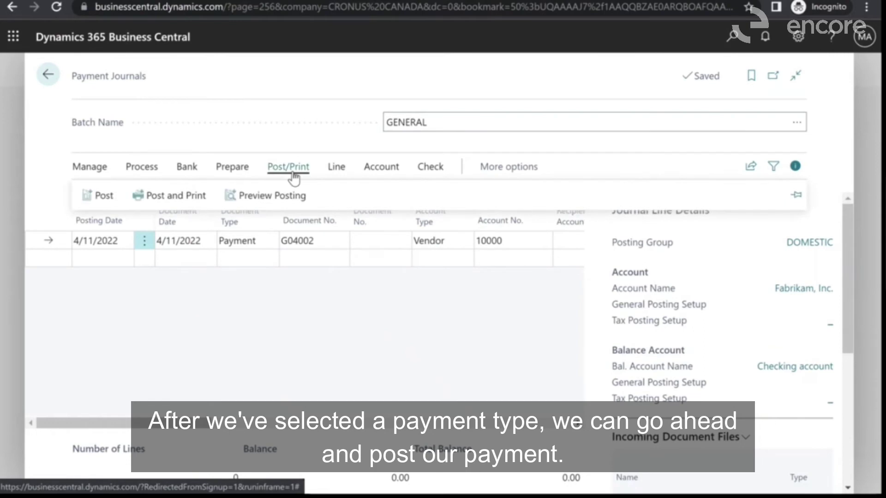
click(77, 207)
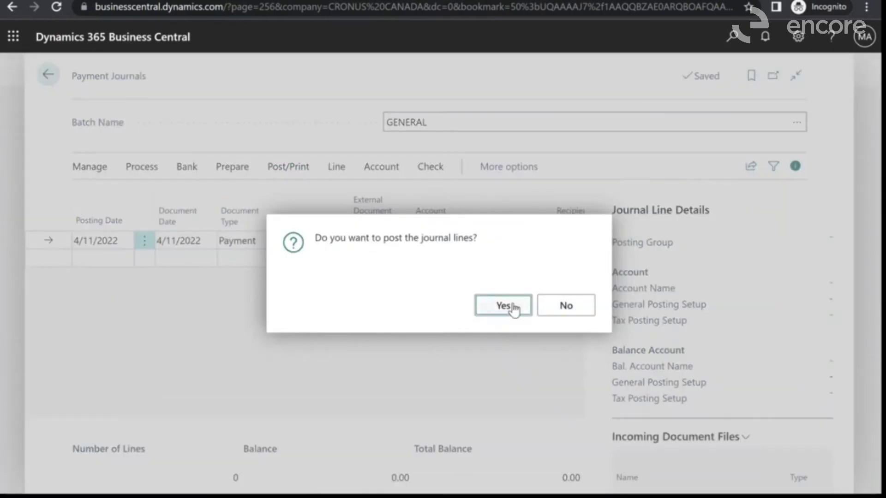
click(512, 307)
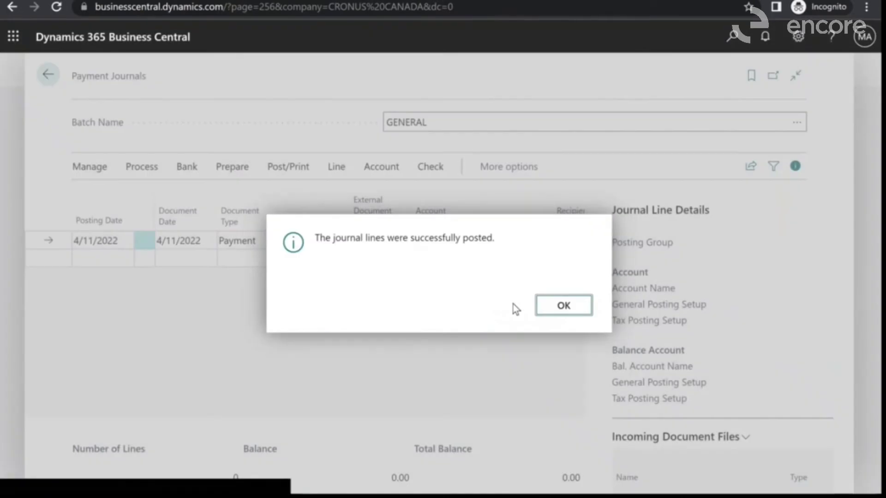
click(553, 312)
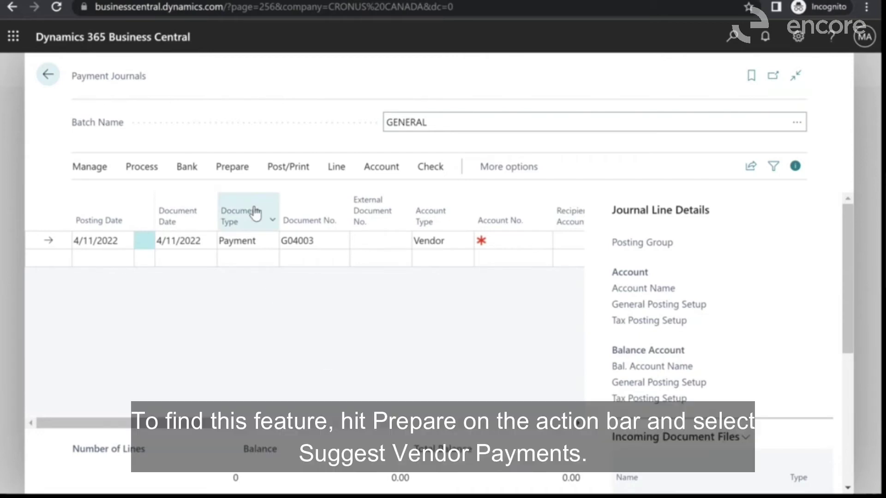
Step: Bring up Suggest Vendor Payments and review its options, including last payment date 4/30/2022
click(232, 167)
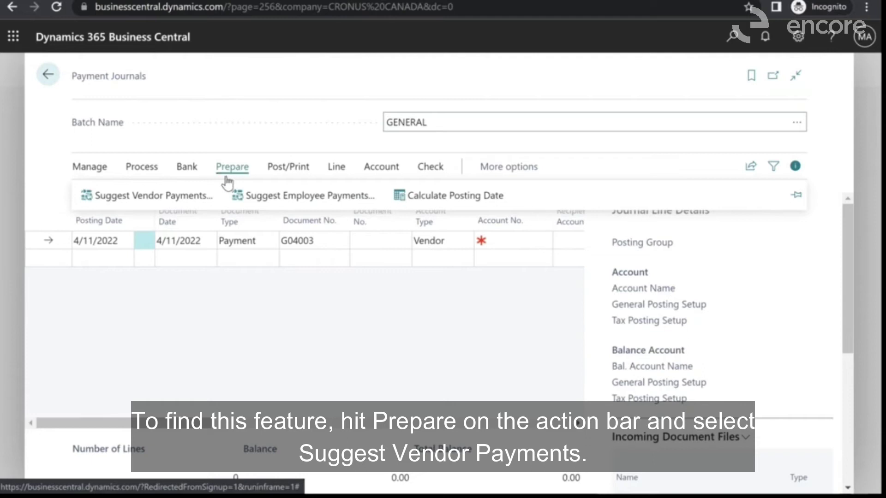
click(184, 202)
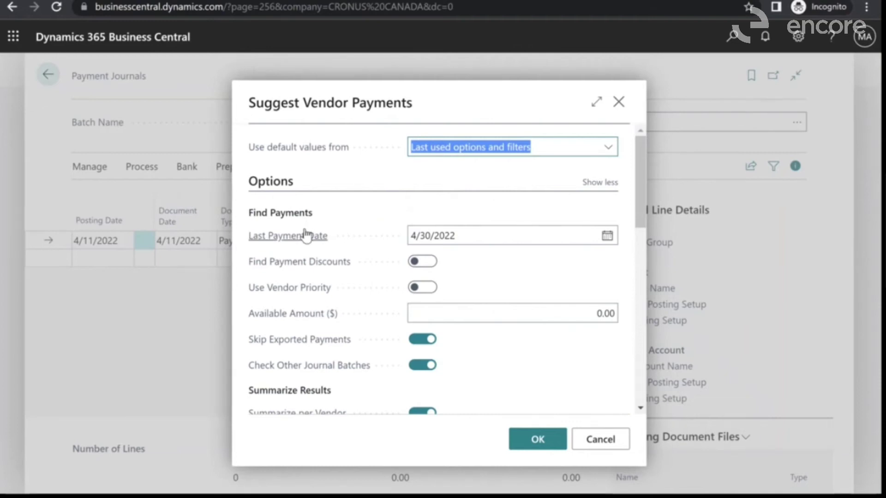
mouse_move(306, 236)
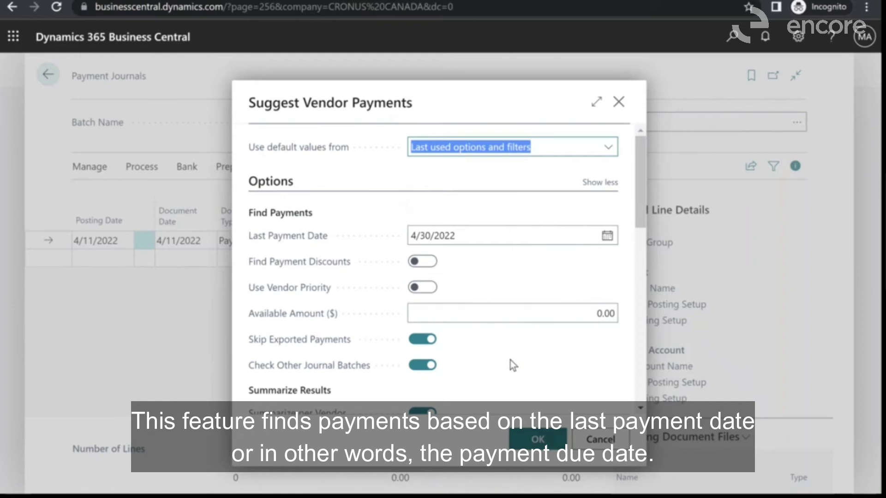
scroll(488, 348, down, 2)
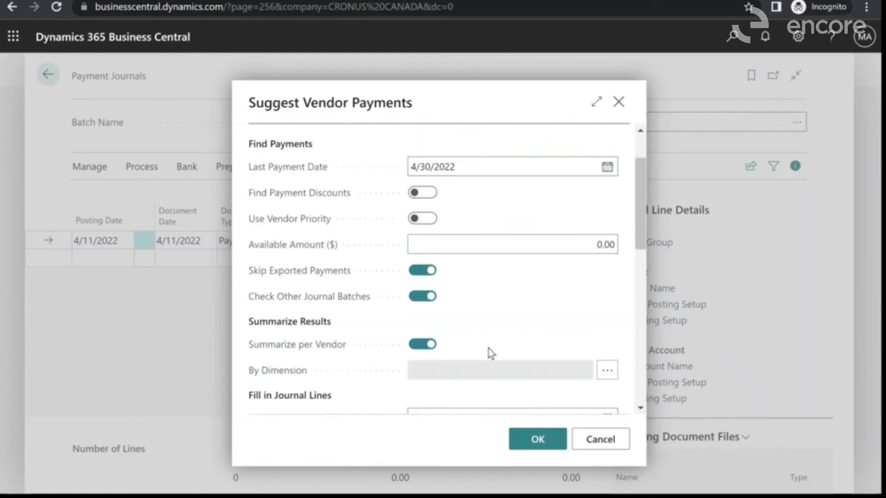
scroll(488, 348, down, 3)
scroll(488, 347, up, 2)
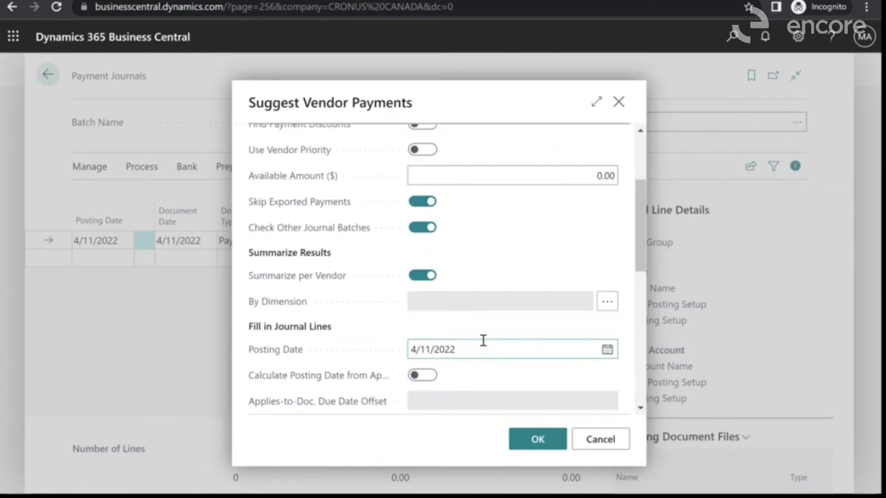
mouse_move(307, 284)
scroll(493, 274, down, 5)
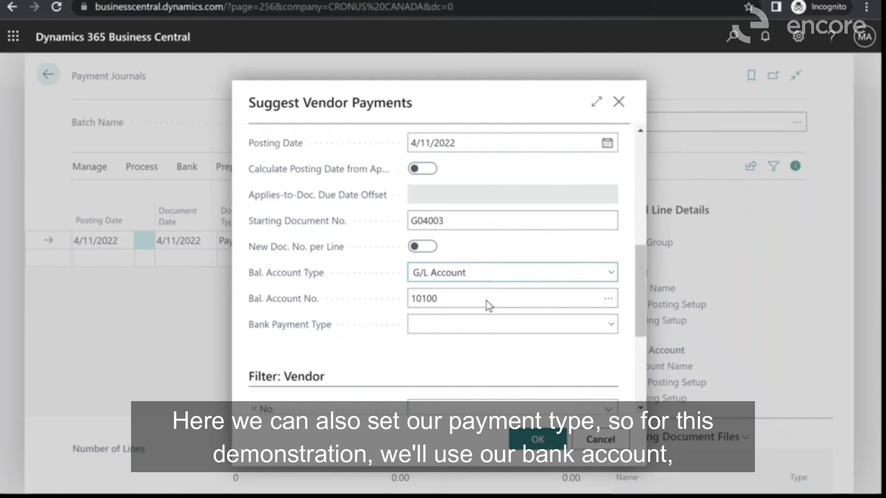
Step: Balance suggested payments against Bank Account CHECKING with Bank Payment Type Computer Check
key(Down)
click(473, 301)
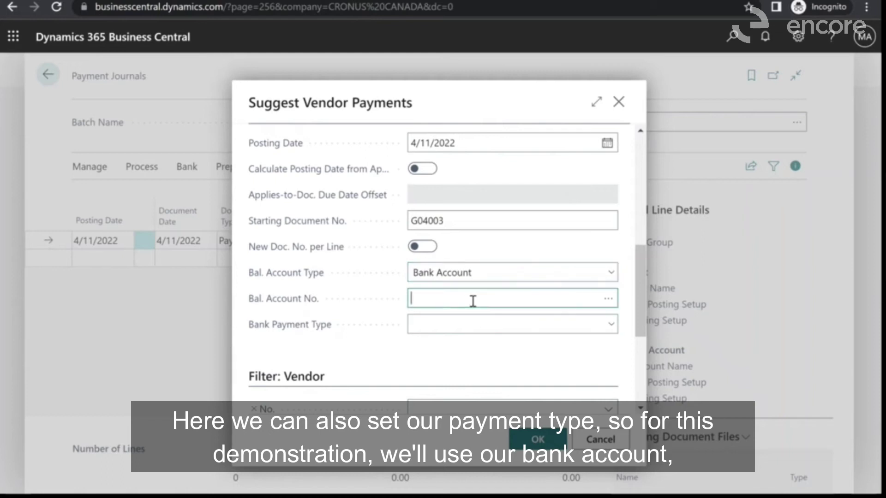
click(608, 299)
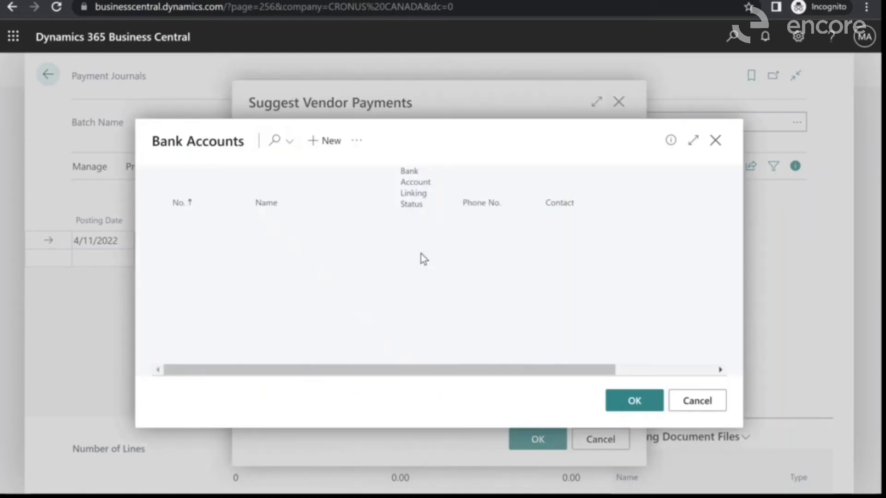
click(204, 259)
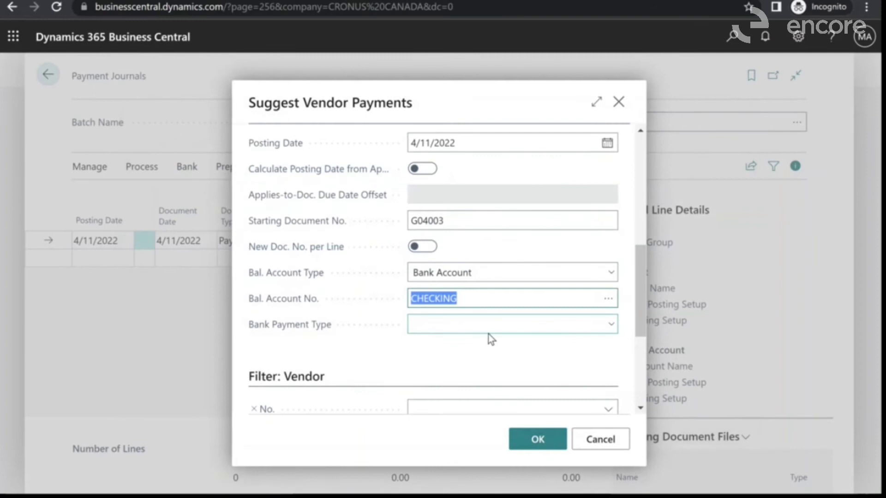
click(613, 327)
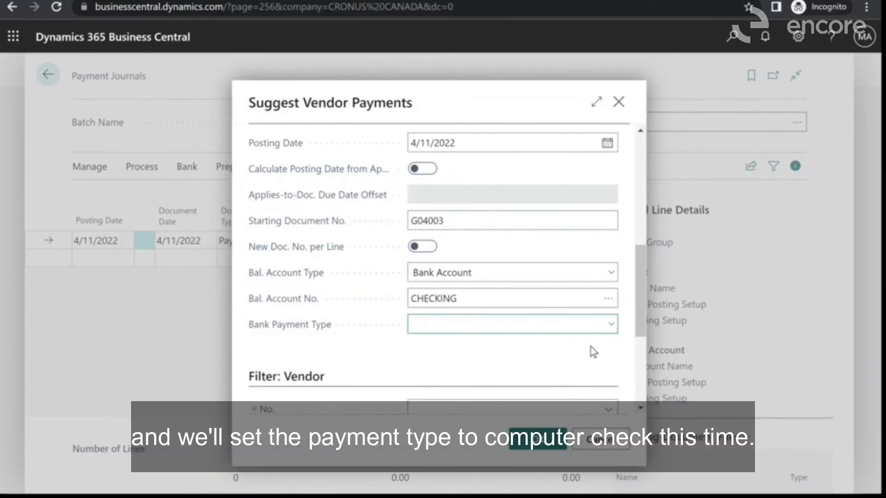
key(Down)
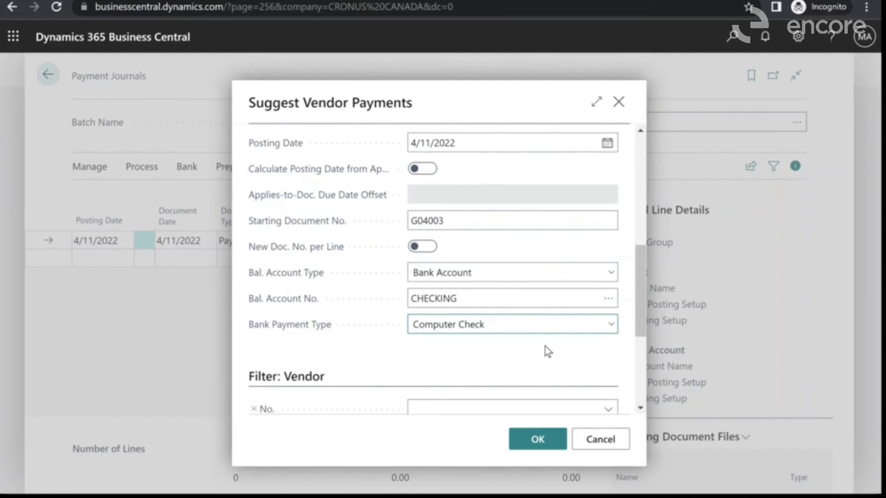
scroll(481, 341, down, 1)
scroll(482, 342, down, 2)
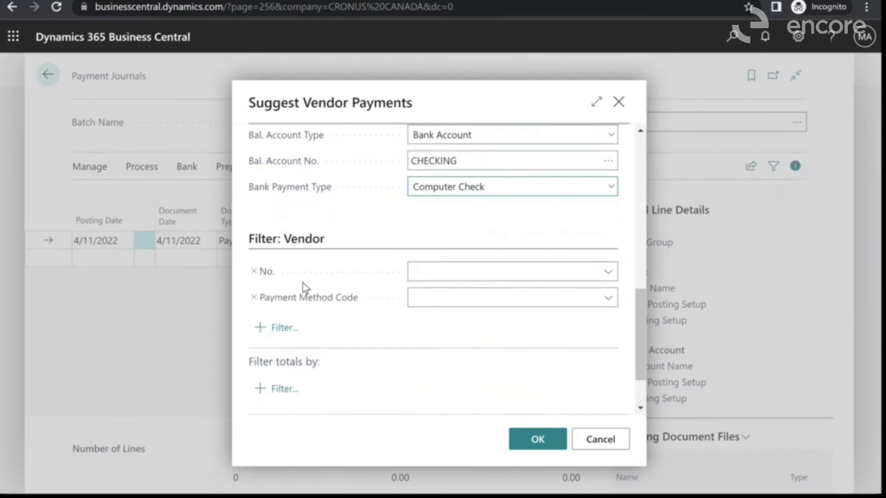
Step: Run Suggest Vendor Payments for all vendors, leaving the Vendor No. filter empty
click(605, 279)
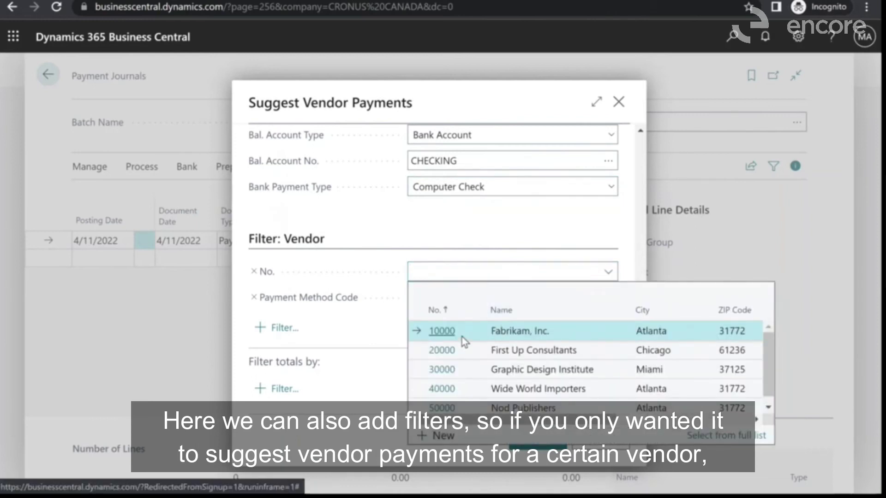
click(399, 332)
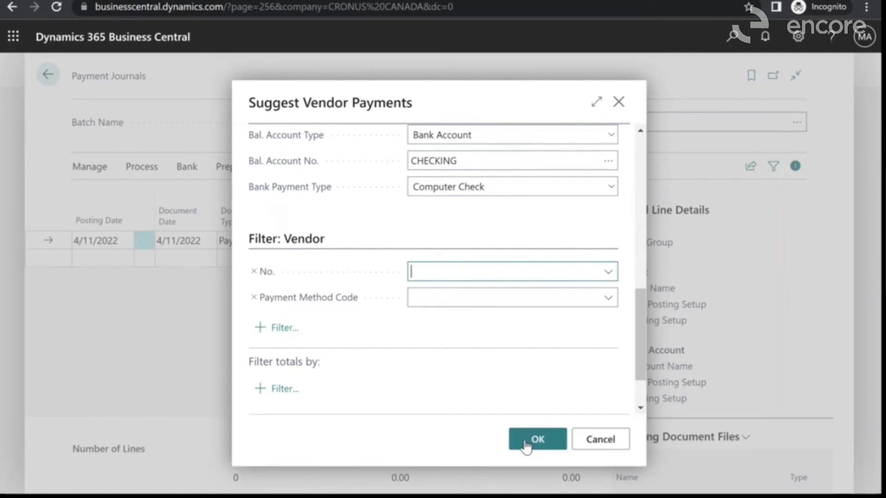
click(526, 445)
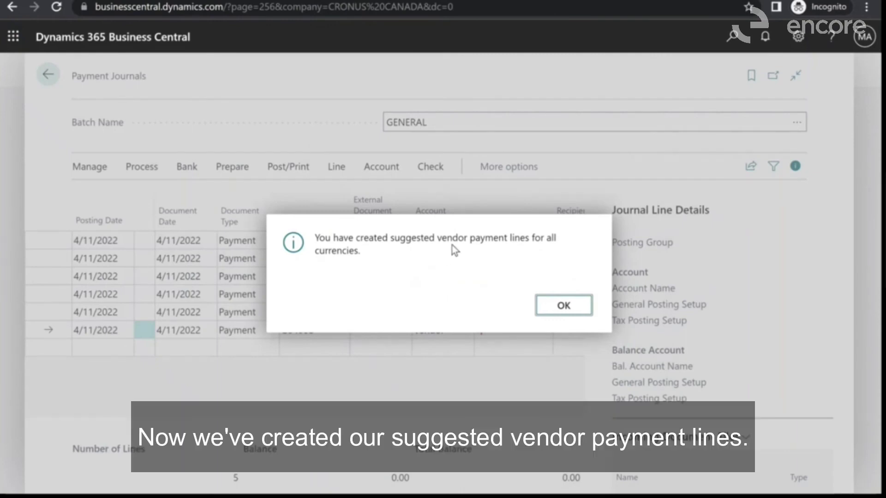
Step: Review the five suggested lines, confirming CHECKING and Computer Check on the first line
click(580, 312)
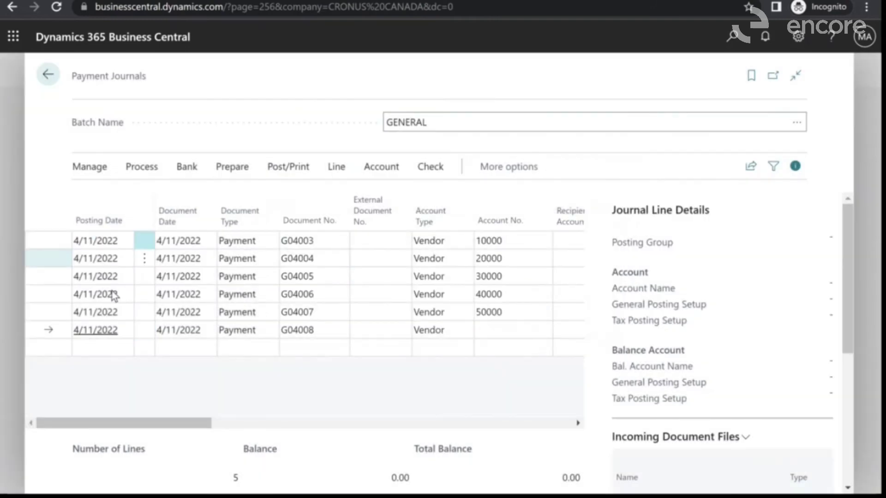
drag(168, 428, 436, 436)
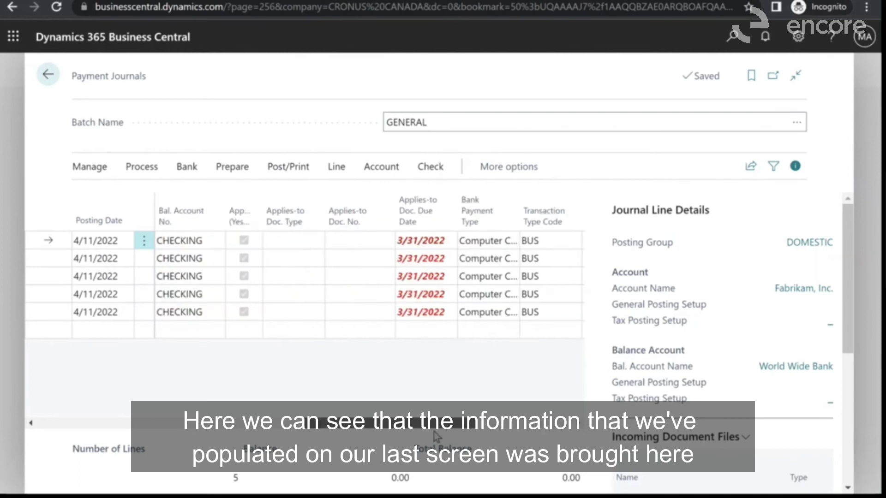
click(510, 248)
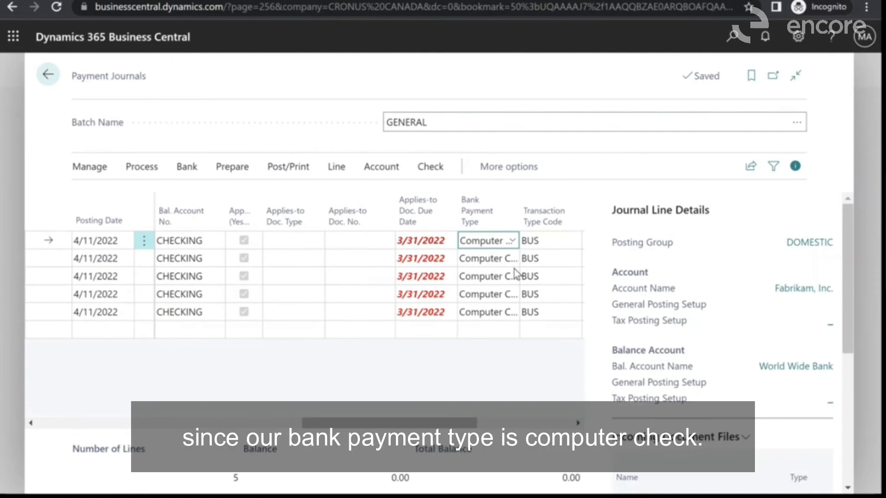
click(449, 376)
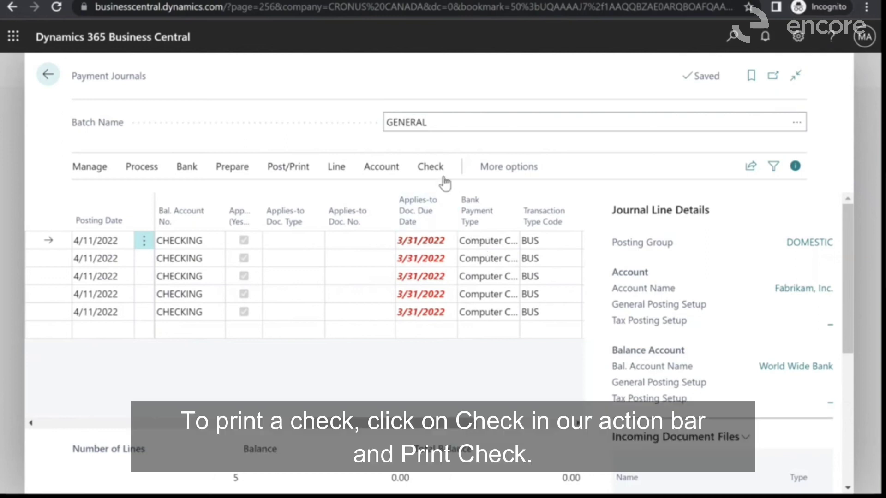
Step: Print checks from the CHECKING bank account, continuing after last check number 199
click(430, 167)
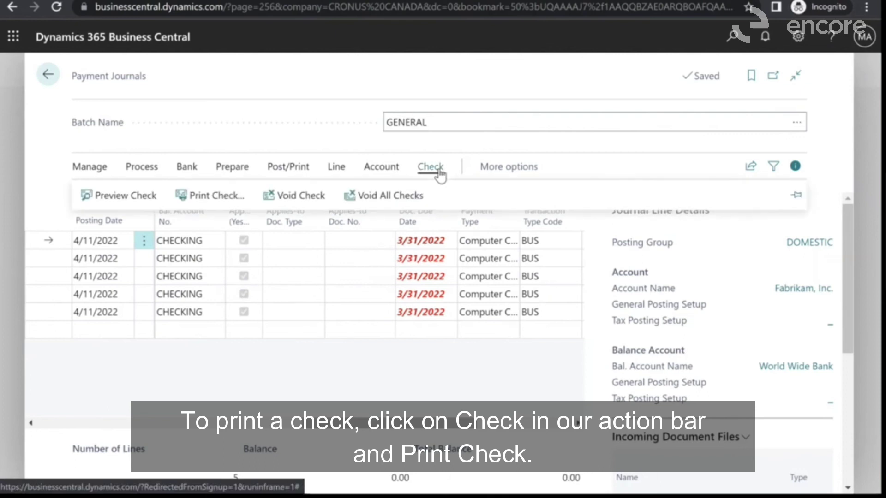
click(215, 196)
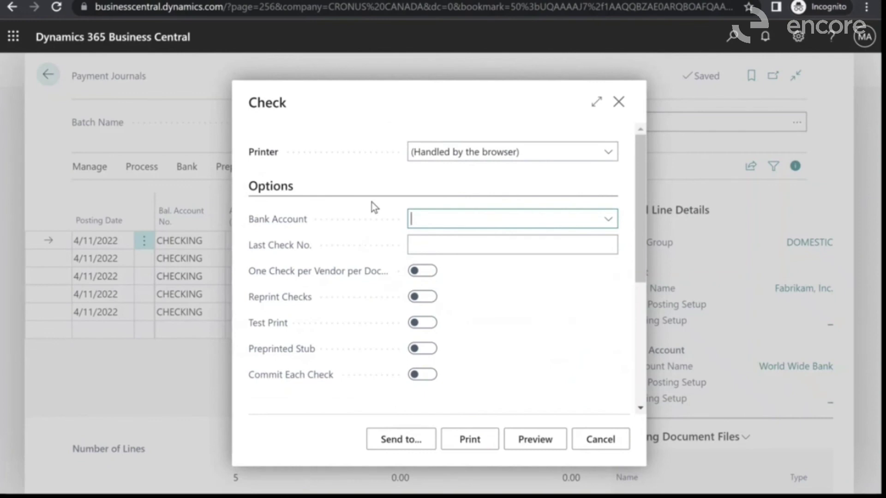
click(612, 221)
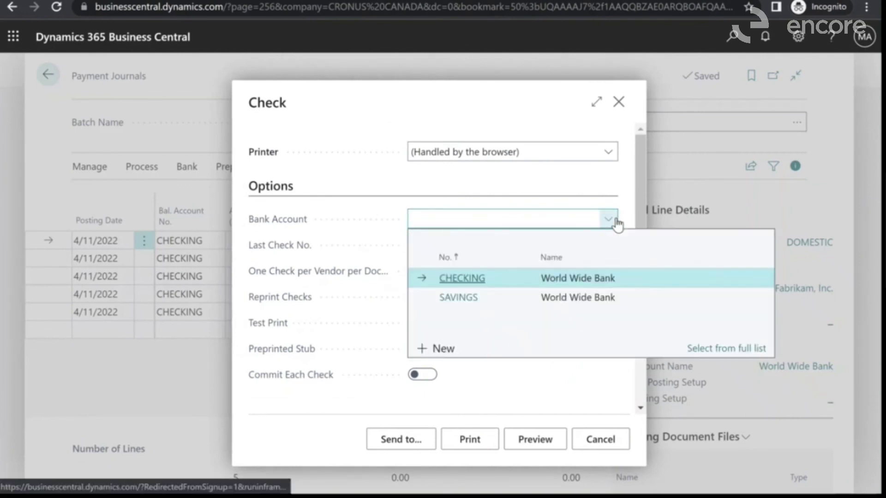
click(467, 277)
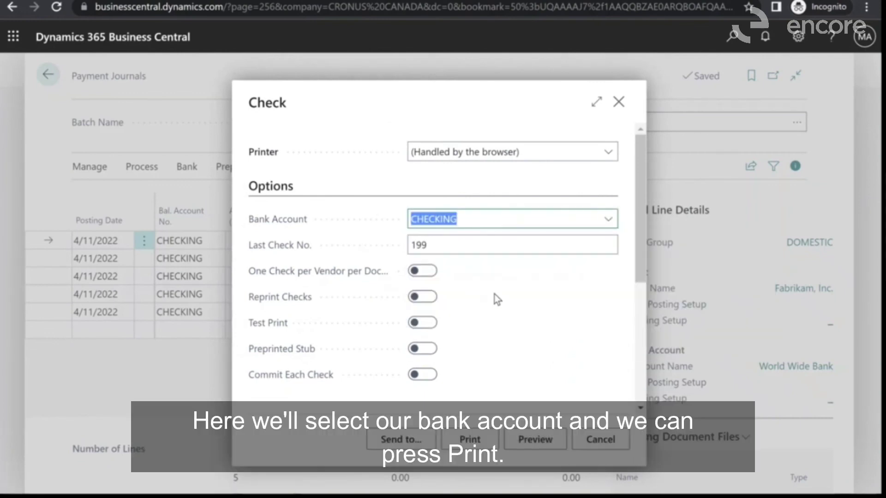
click(486, 446)
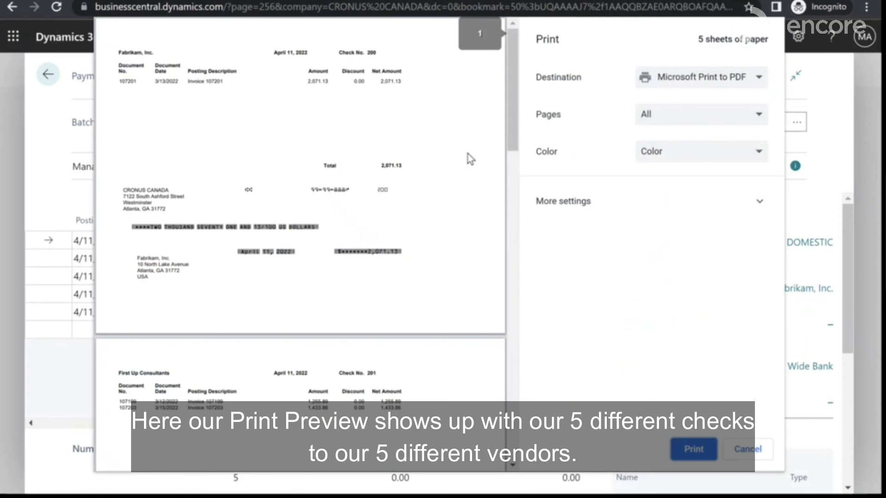
Step: Scroll through the print preview of checks 200–204, then cancel without printing
drag(511, 105, 511, 111)
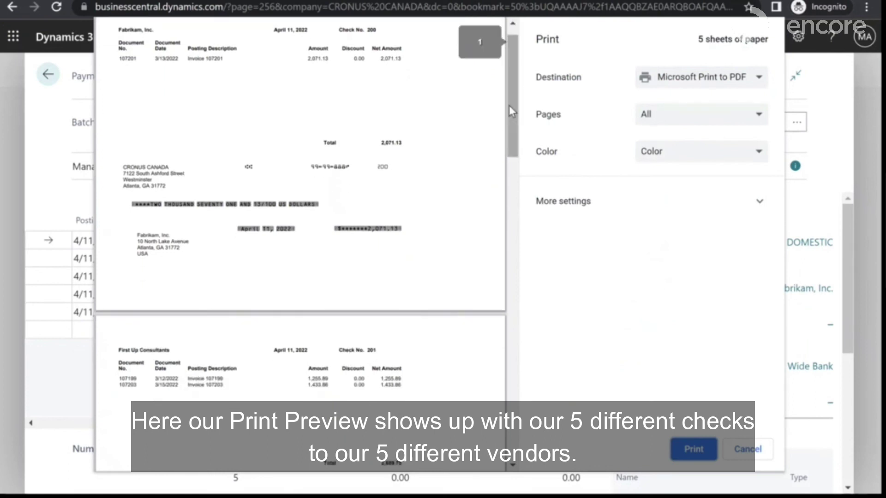
scroll(509, 185, down, 2)
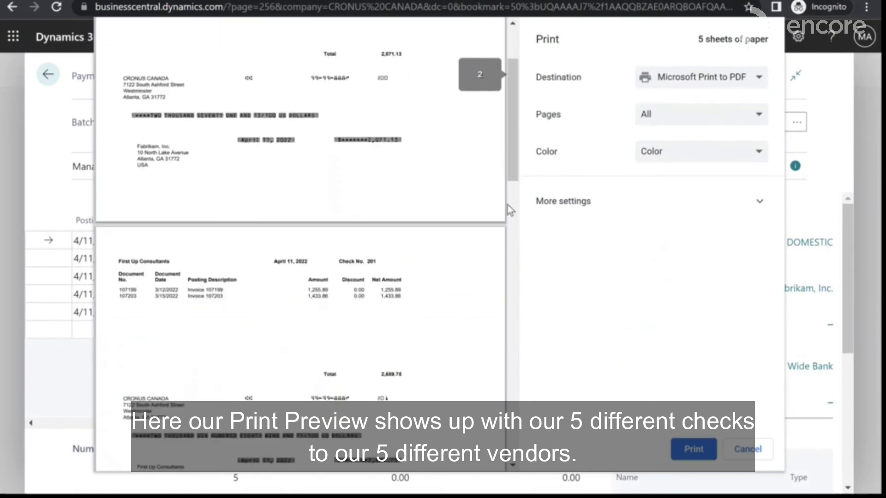
scroll(514, 194, down, 3)
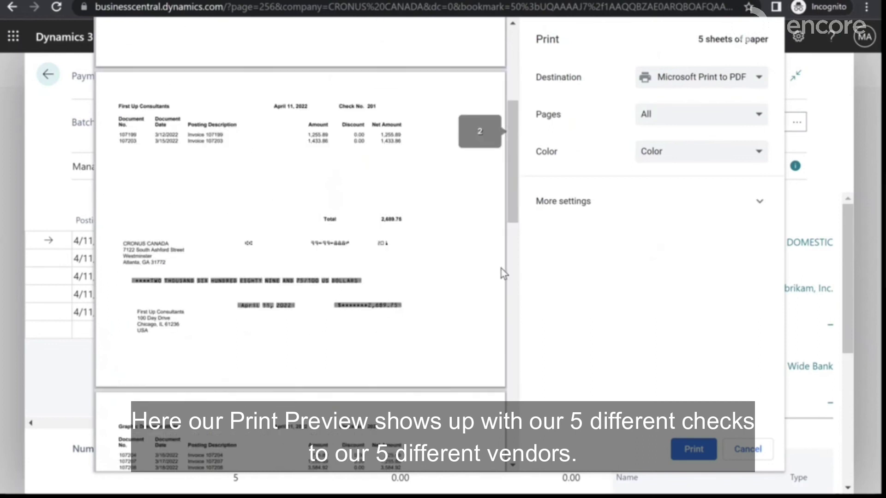
scroll(516, 277, down, 10)
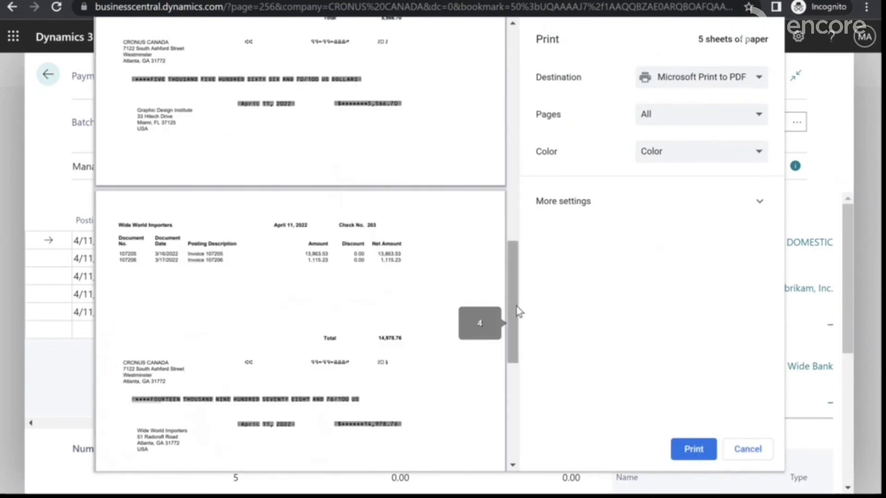
scroll(516, 312, down, 2)
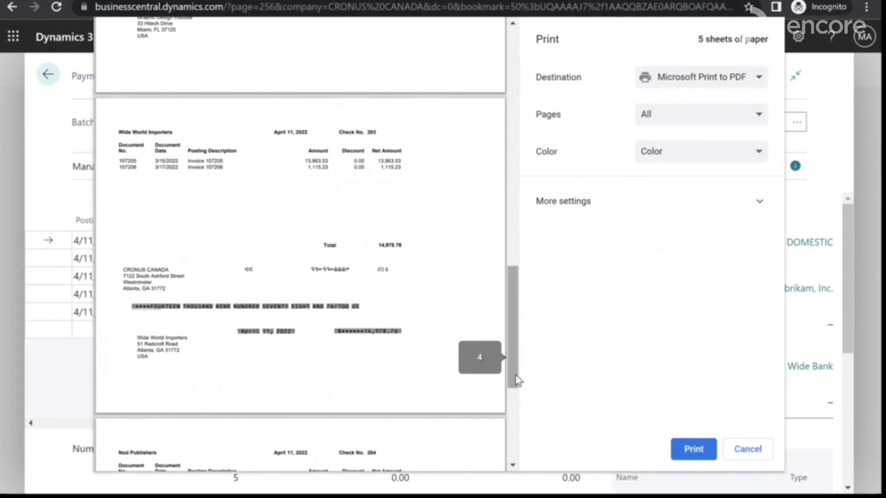
scroll(515, 376, down, 4)
scroll(518, 457, down, 2)
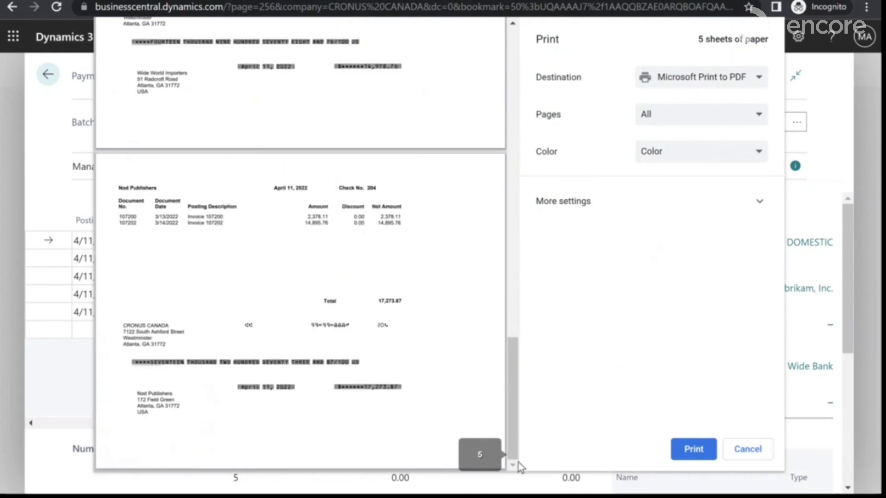
click(758, 457)
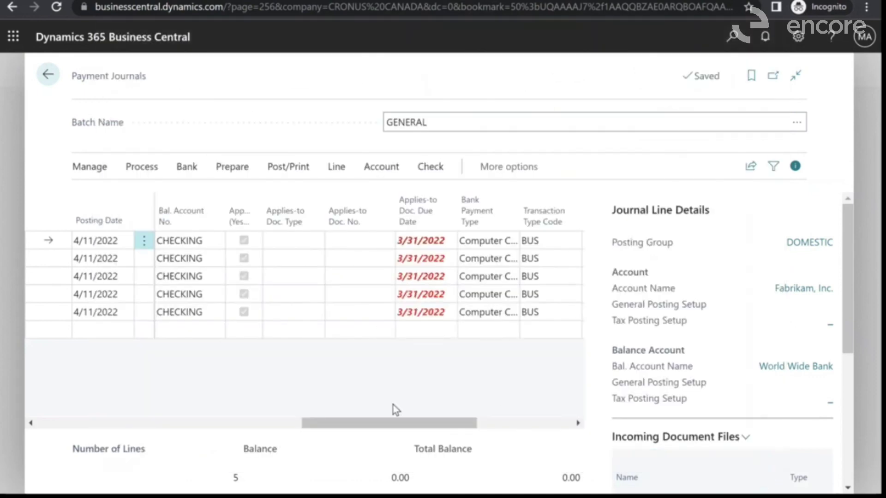
Step: Check the Check Printed column, then post the five CHECKING lines and confirm the success message
drag(377, 423, 475, 423)
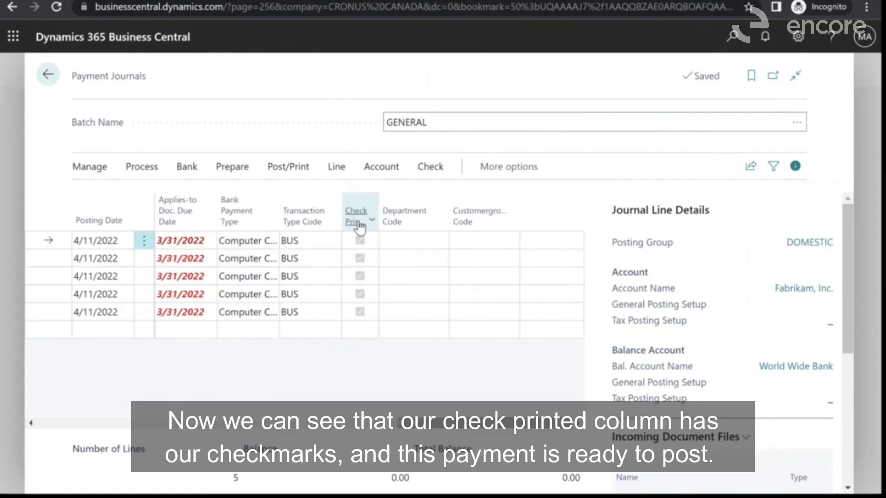
mouse_move(359, 227)
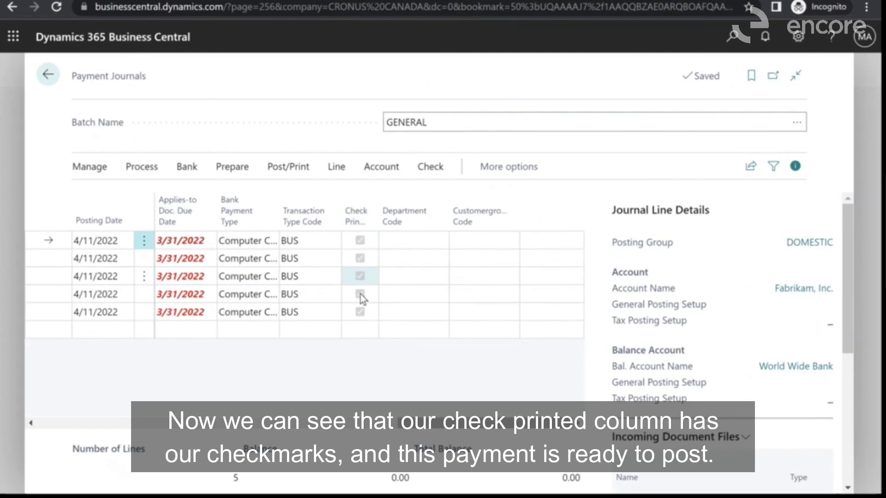
click(298, 178)
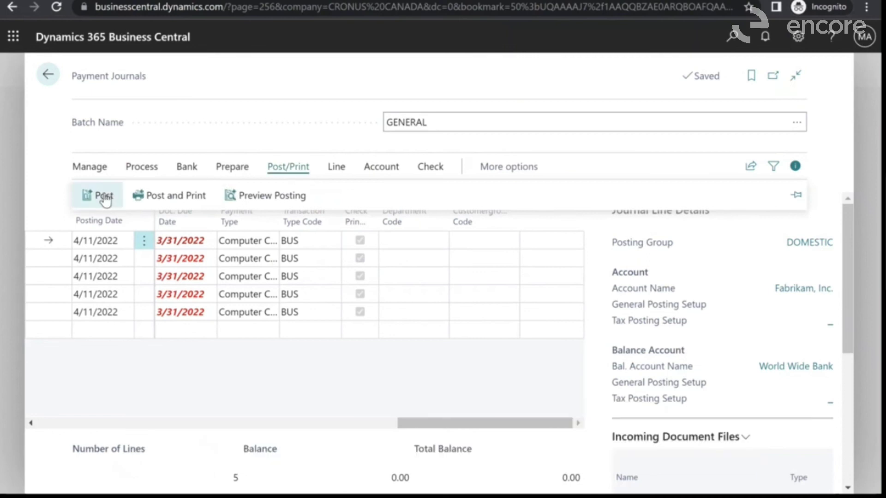
click(105, 197)
click(510, 310)
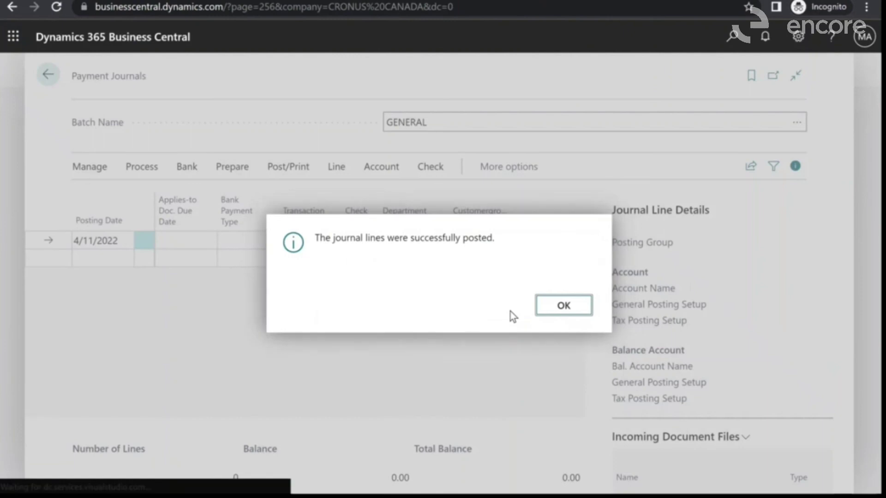
click(561, 311)
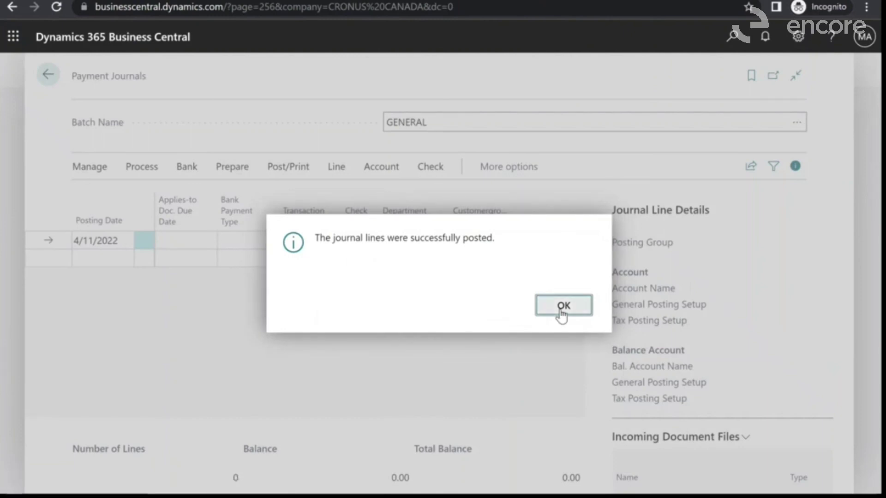